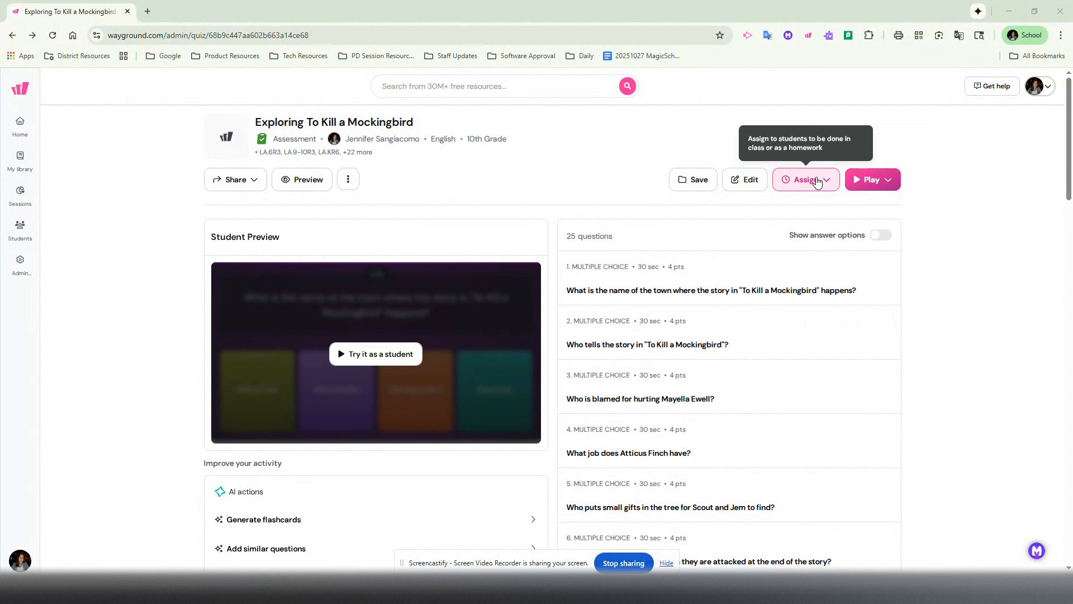
Open the custom assignment settings for the Exploring To Kill a Mockingbird assessment and check the classes available for assigning.
left_click(823, 181)
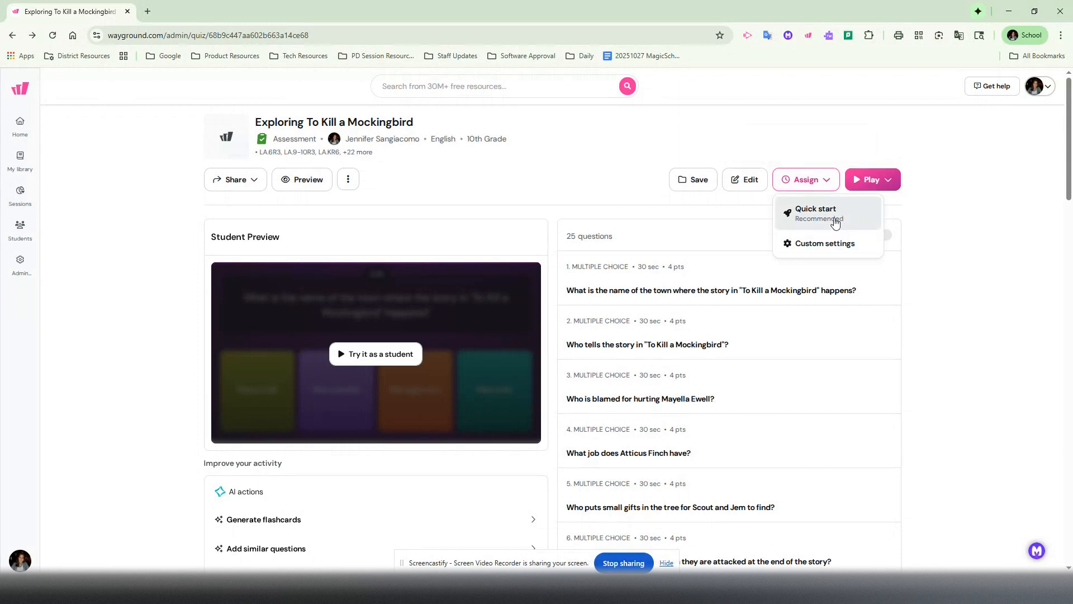
left_click(829, 245)
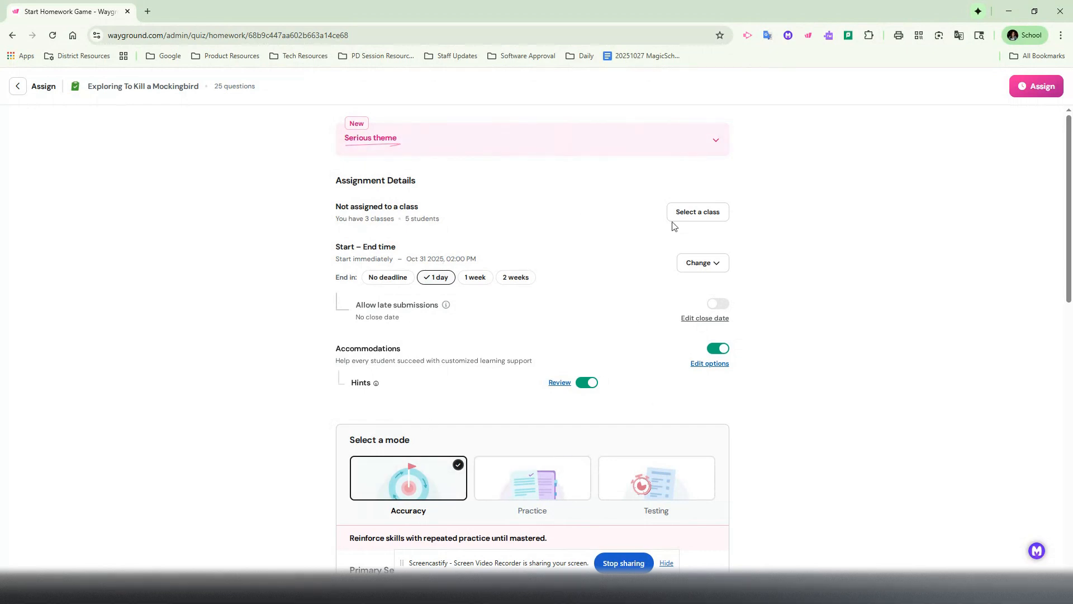
left_click(715, 216)
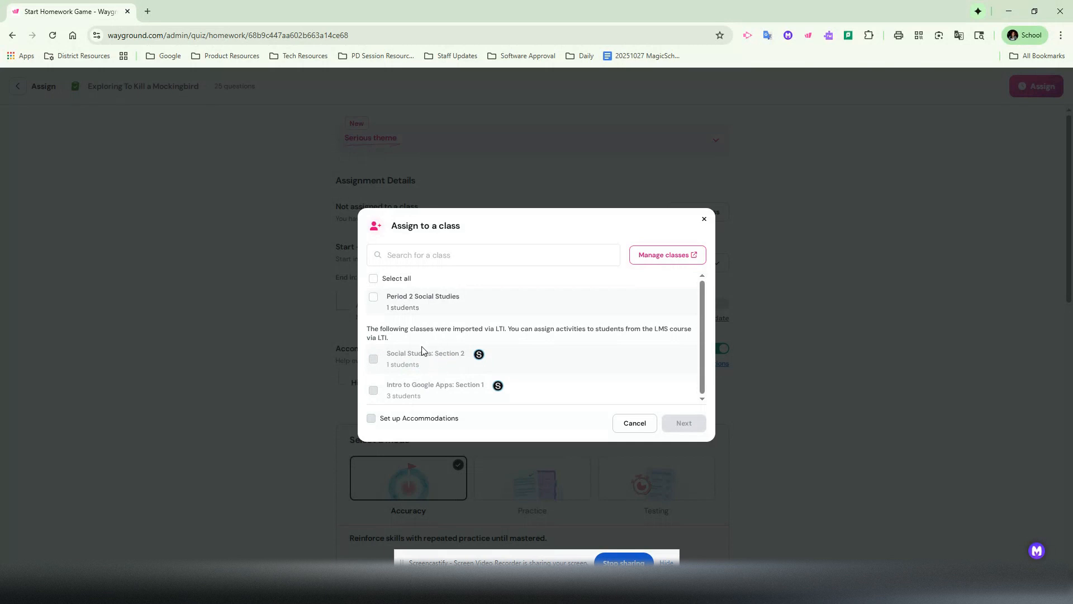
left_click(640, 427)
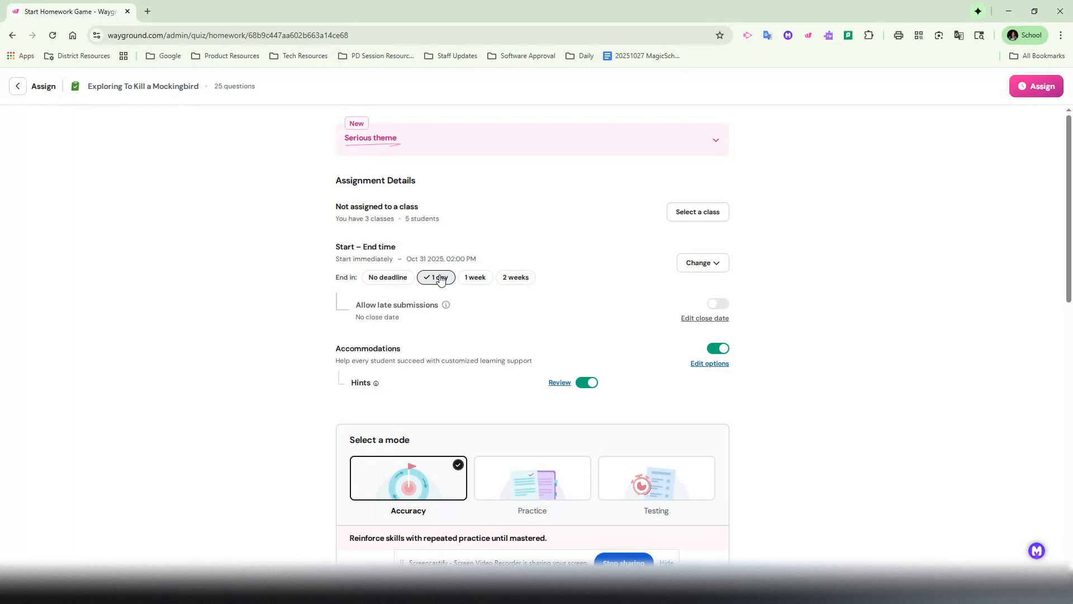
Set the assignment to end in 1 week and try out the option to allow late submissions, leaving it off.
left_click(474, 277)
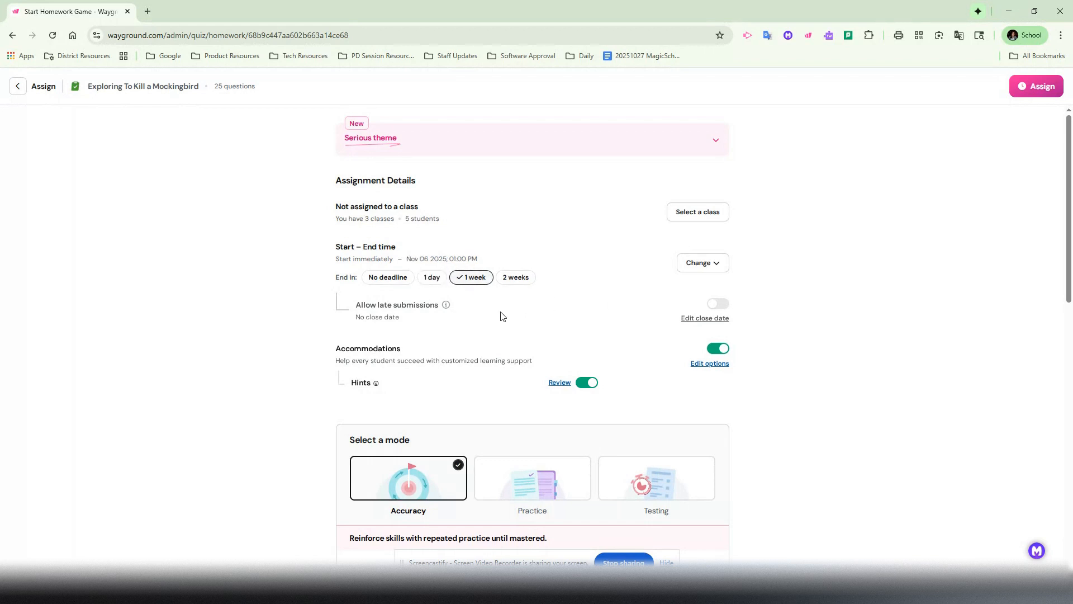
mouse_move(446, 304)
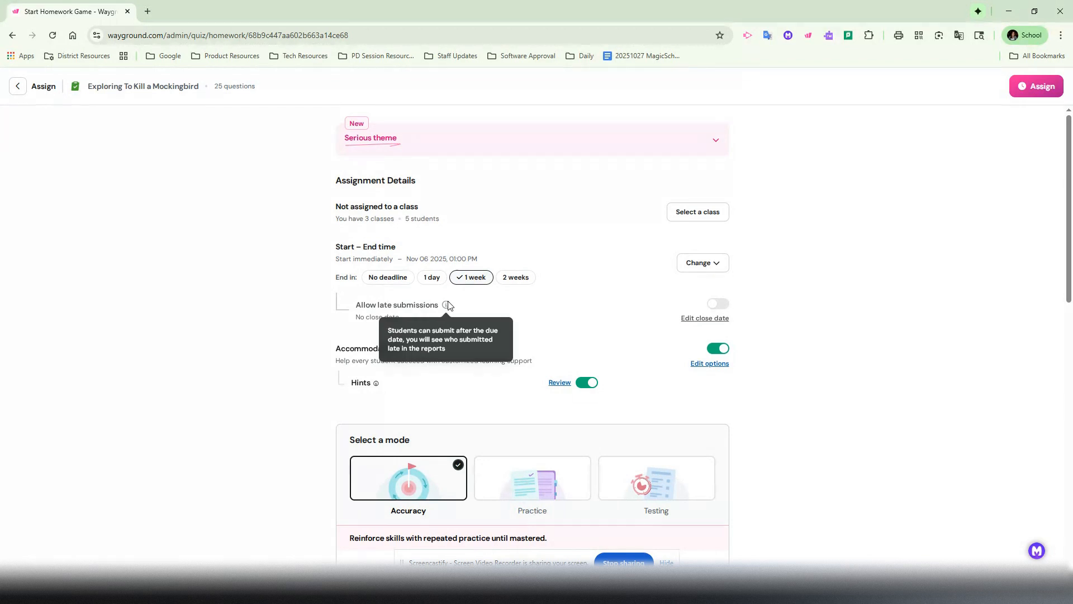
left_click(720, 304)
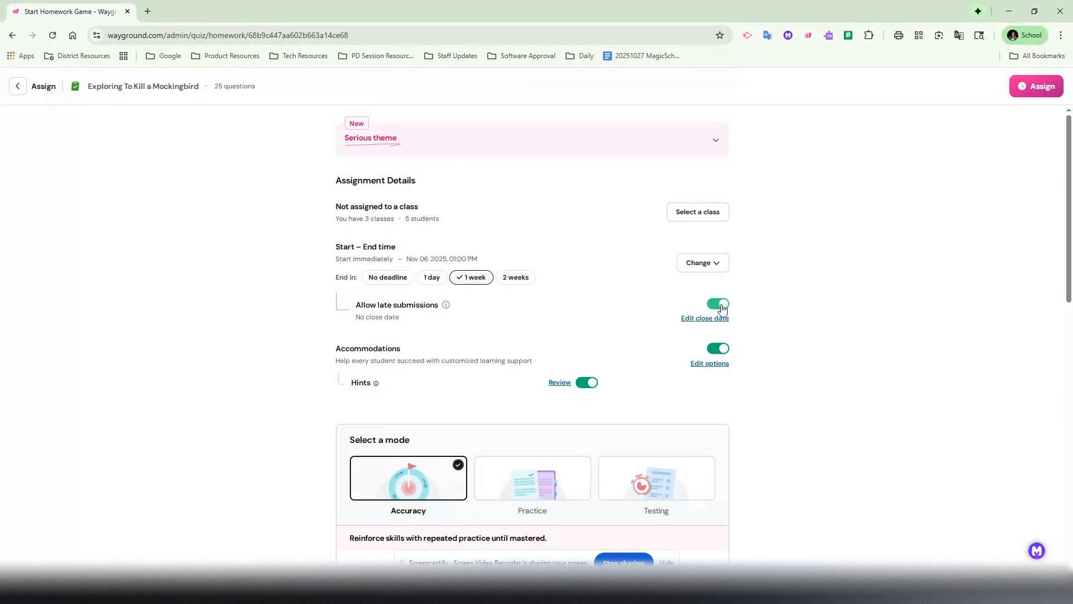
left_click(718, 303)
Turn off the Hints accommodation for this assignment after reading its description.
scroll(457, 344, "down", 1)
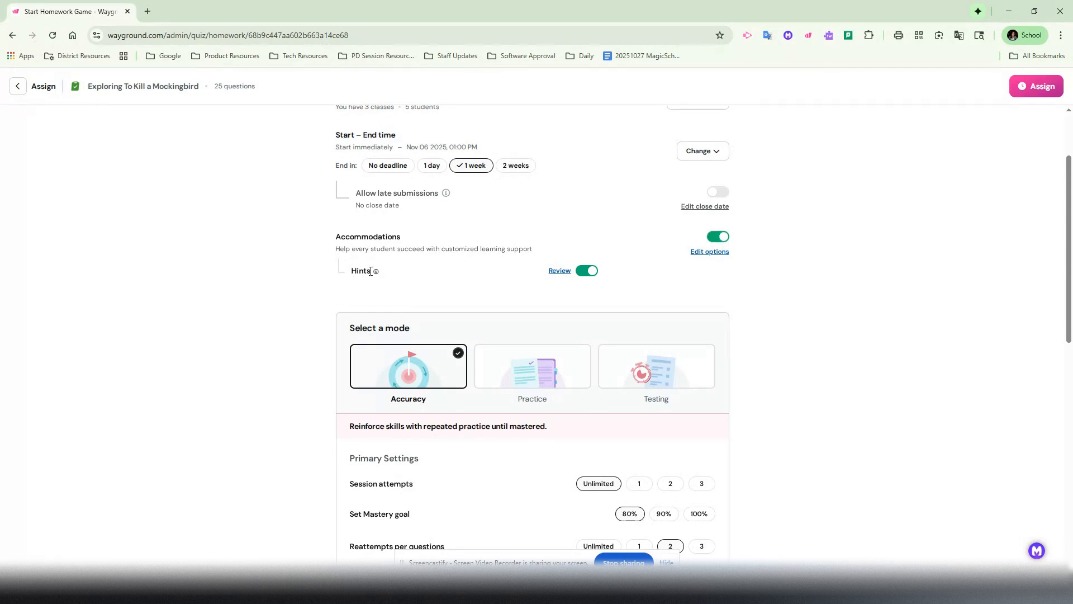
mouse_move(375, 272)
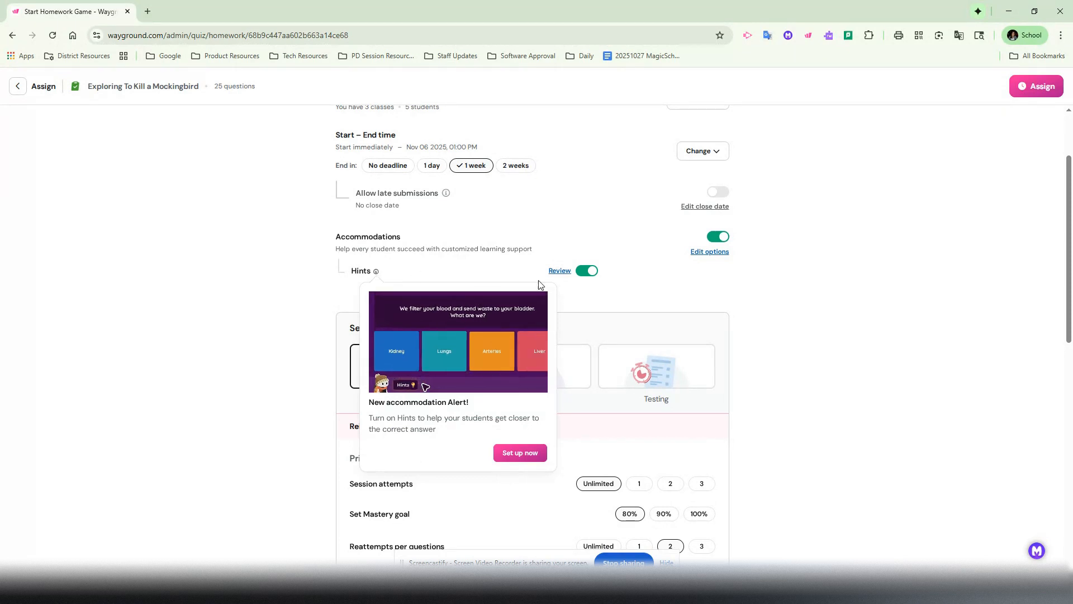
left_click(580, 273)
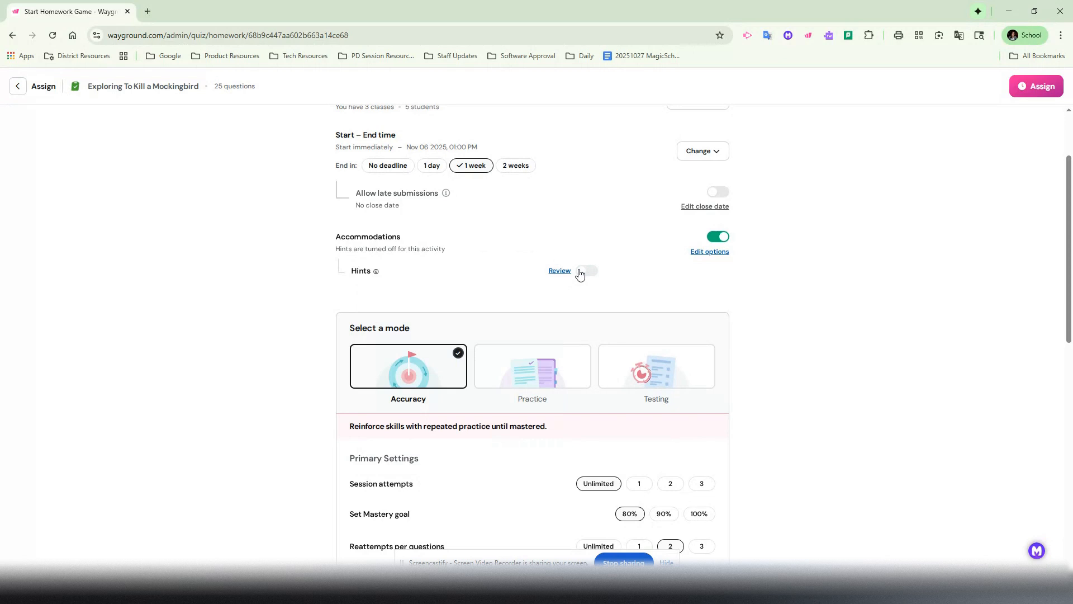
Compare the settings of the Accuracy and Practice modes, and choose Testing as the assignment mode.
scroll(452, 279, "down", 2)
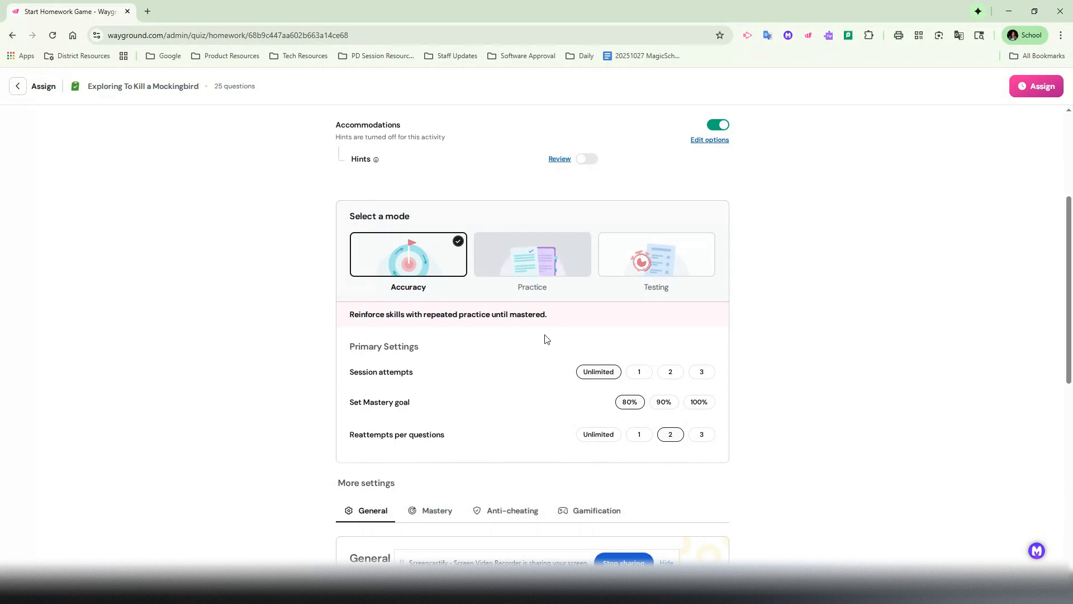
left_click(541, 293)
left_click(653, 218)
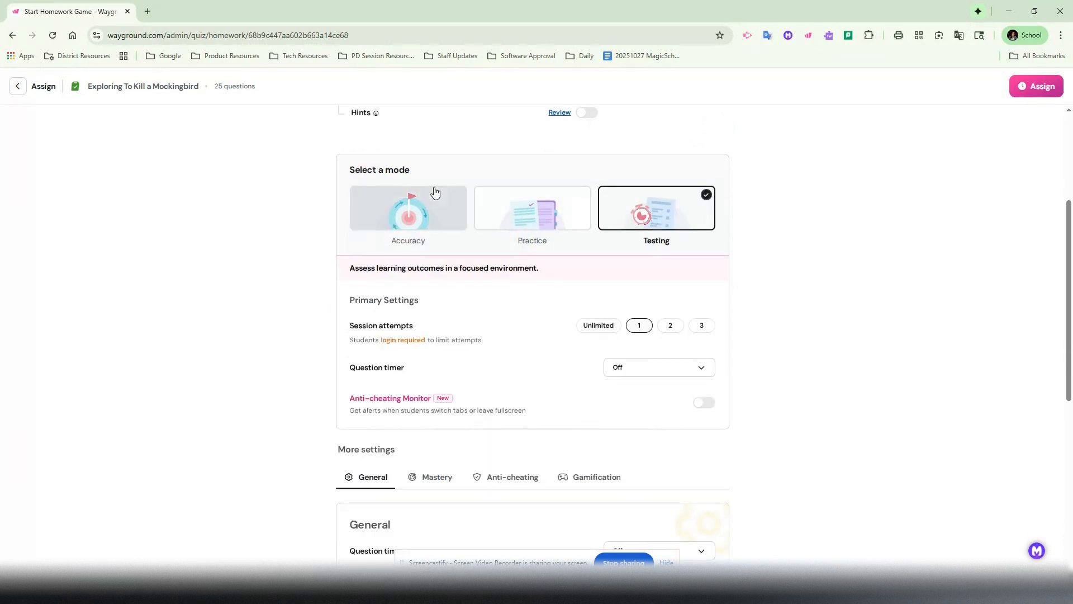
left_click(395, 216)
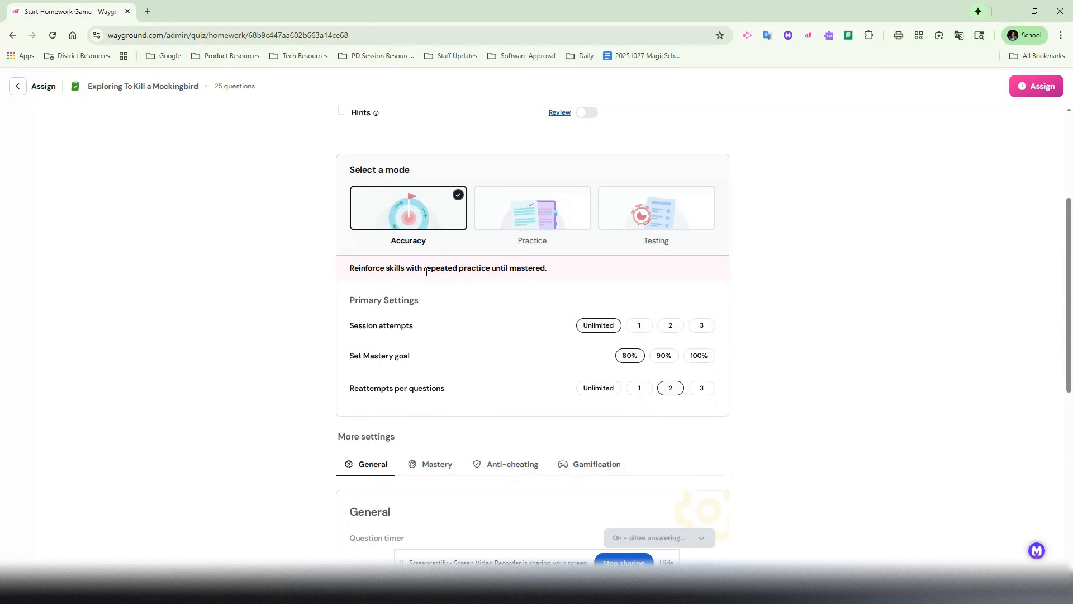
left_click(535, 231)
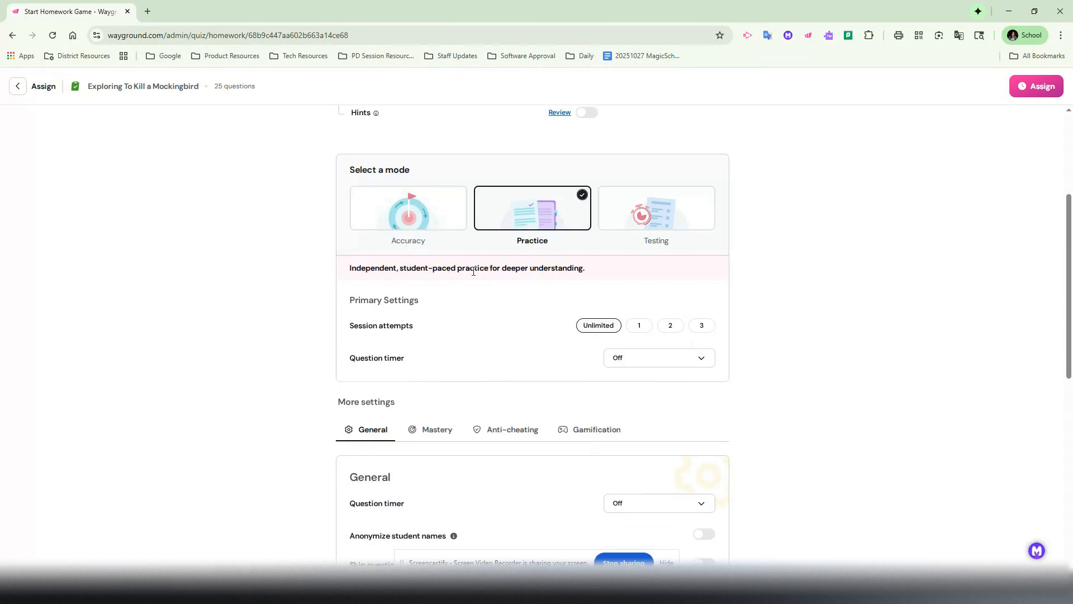
left_click(649, 223)
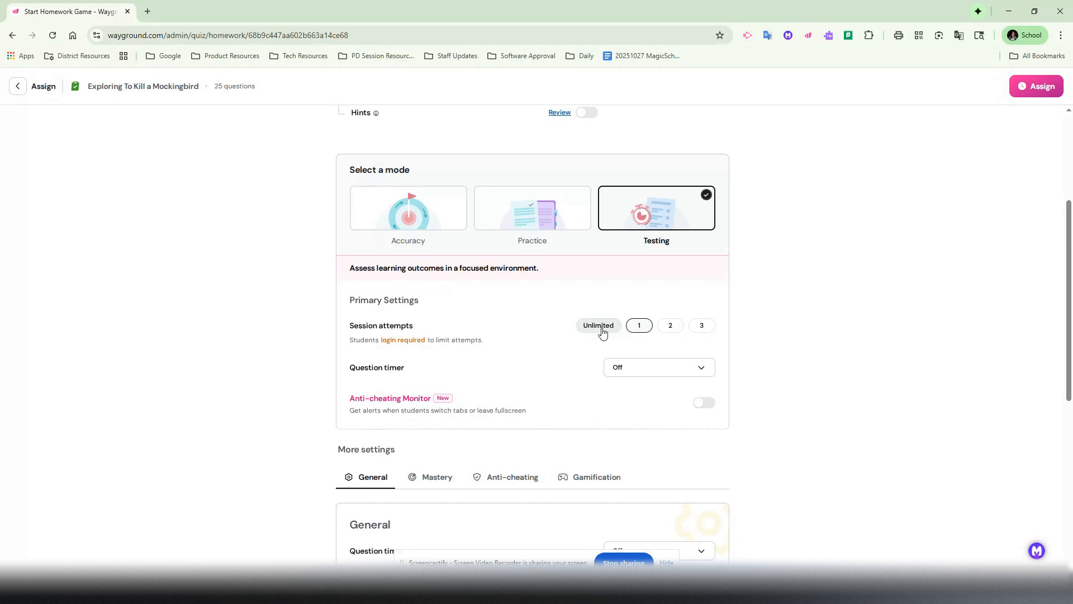
Check the question timer options without changing them, and turn on the Anti-cheating Monitor.
left_click(641, 376)
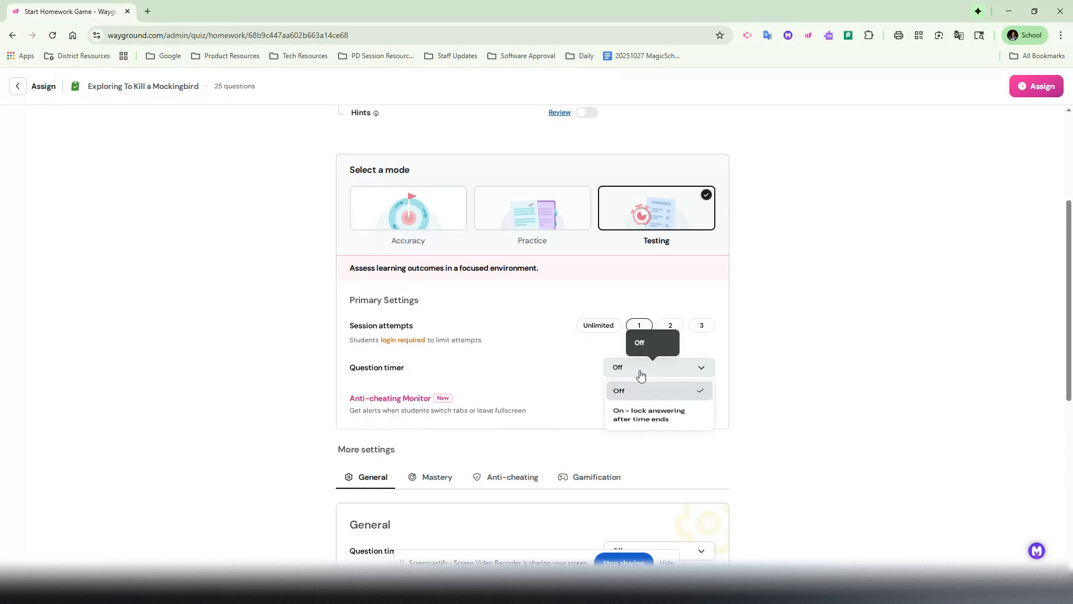
left_click(640, 368)
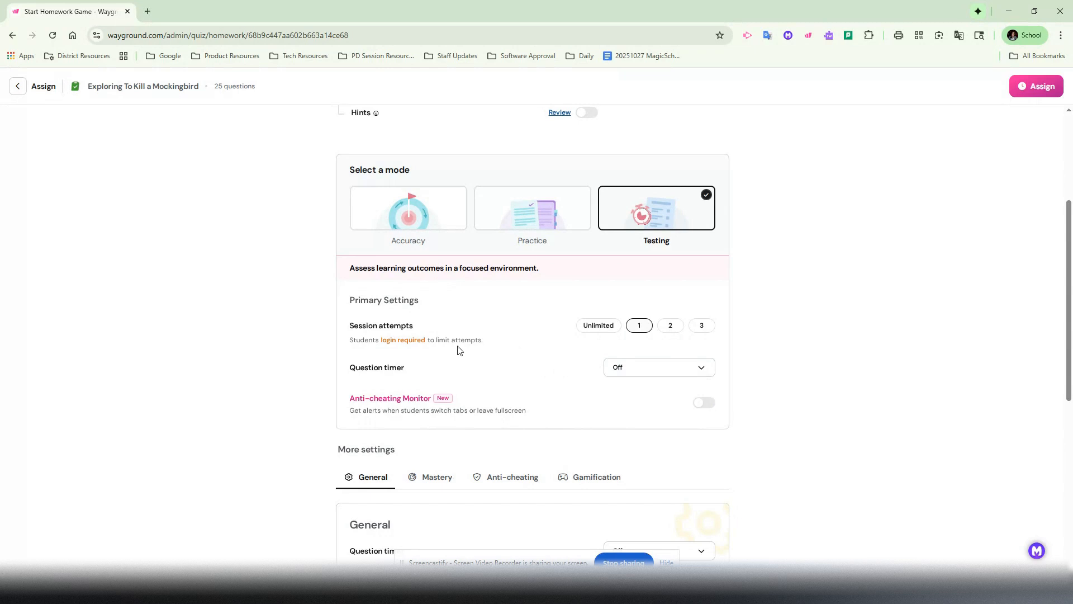
scroll(457, 350, "down", 1)
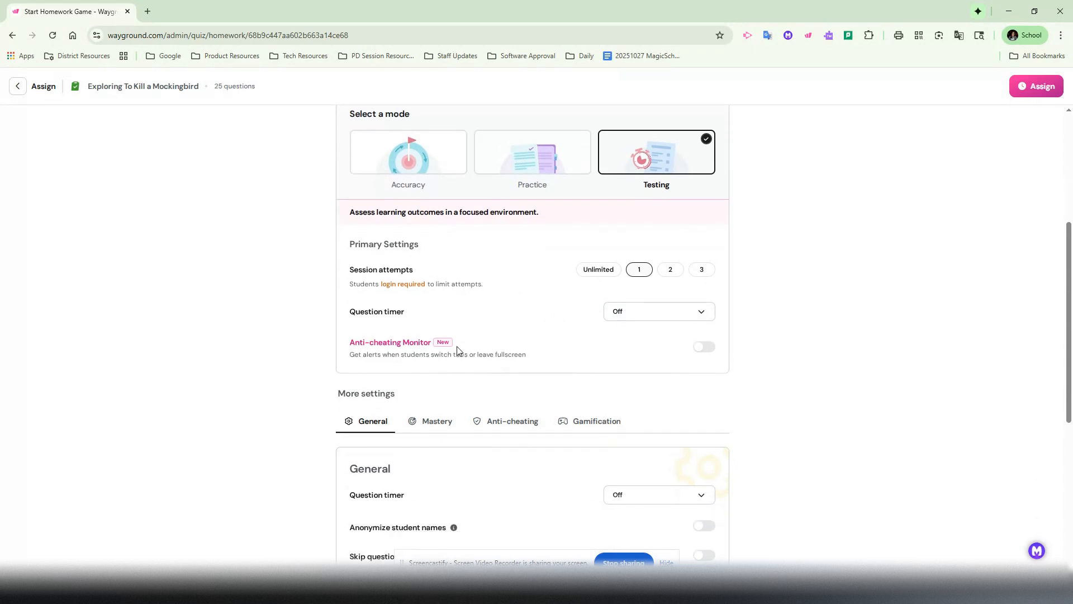
left_click(706, 348)
Enable the general setting that lets students skip questions and attempt them later.
scroll(464, 372, "down", 2)
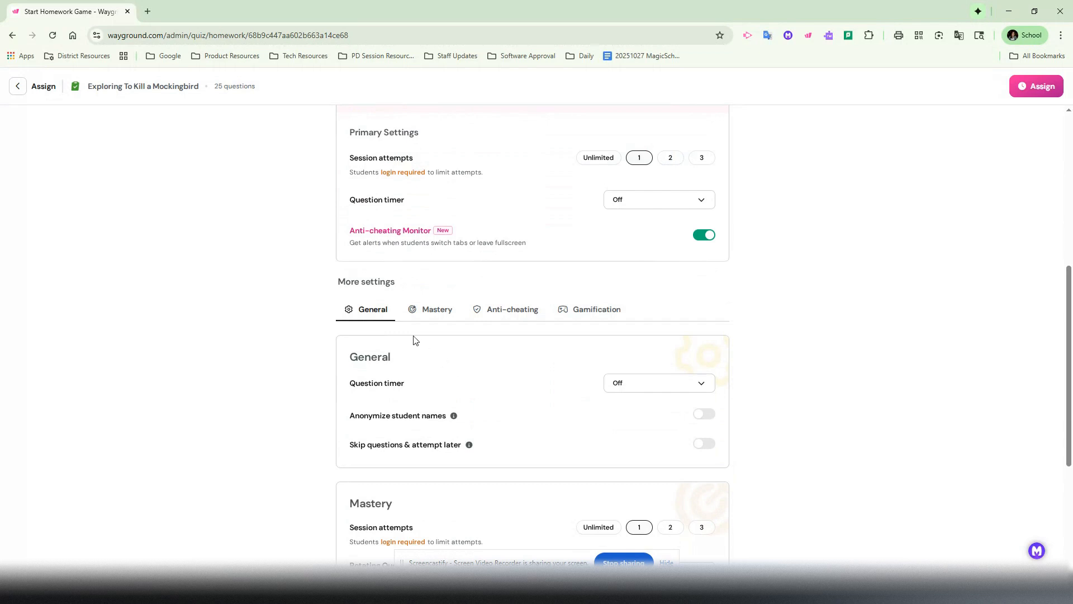
scroll(519, 353, "down", 2)
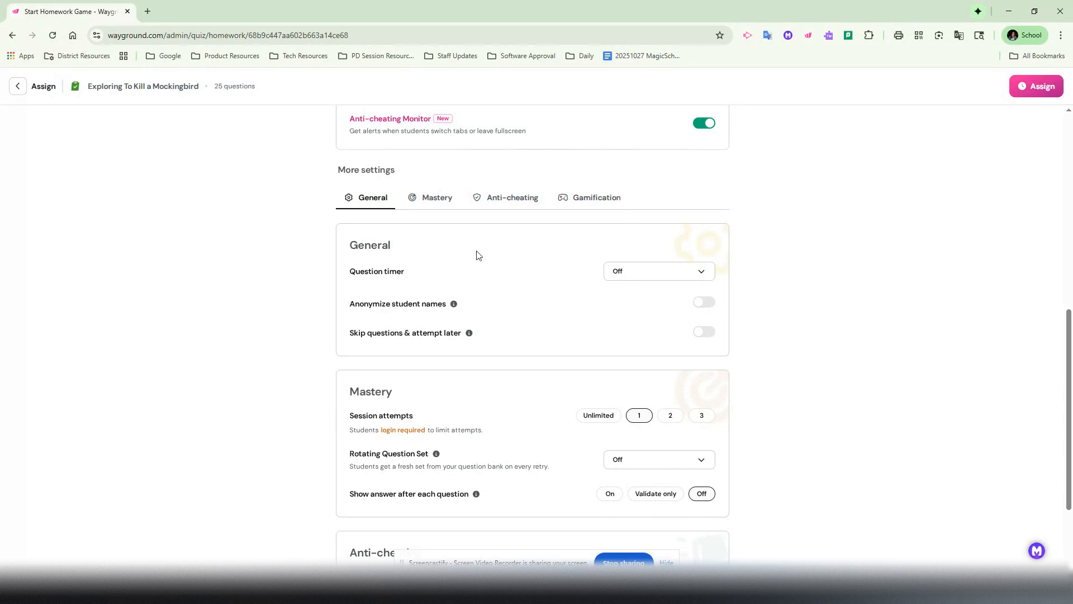
scroll(674, 277, "down", 1)
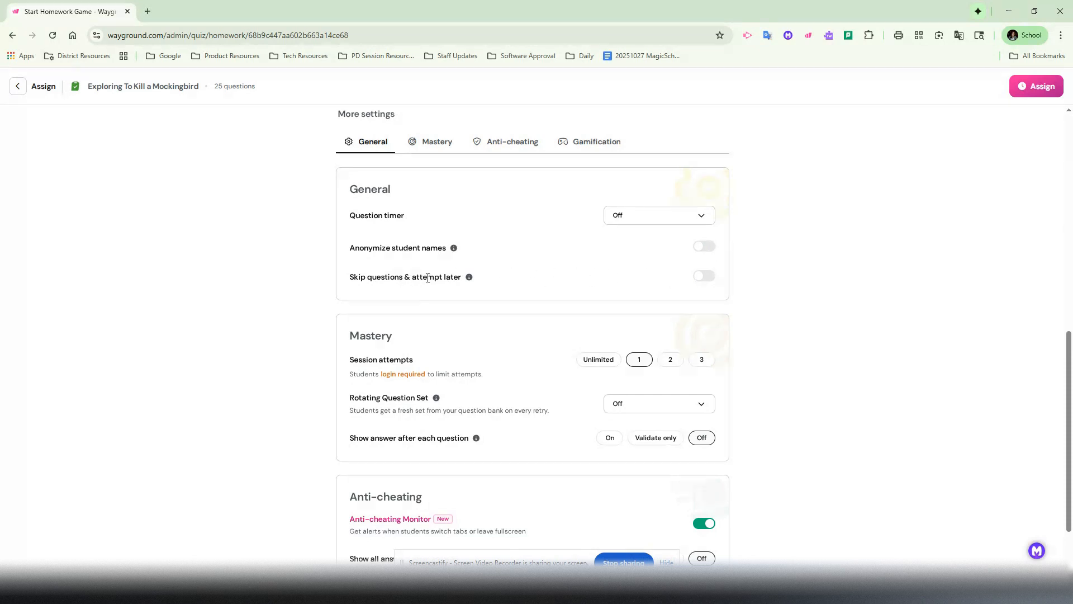
left_click(708, 283)
Turn off Shuffle questions and Shuffle answers in the anti-cheating settings.
scroll(449, 336, "down", 2)
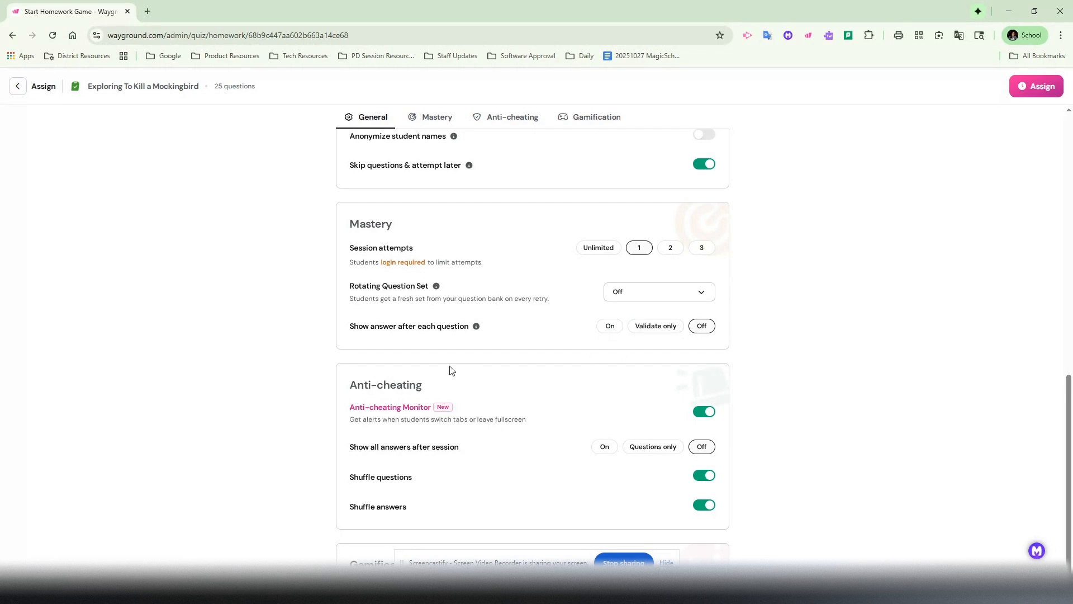
scroll(450, 369, "down", 2)
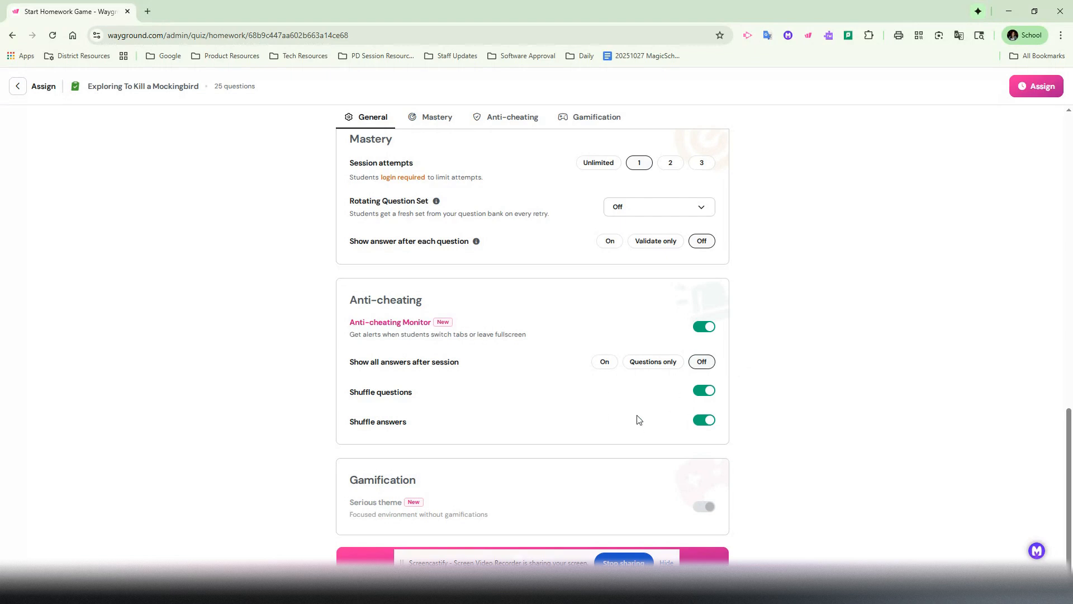
left_click(704, 392)
left_click(700, 428)
Assign the quiz with the configured settings.
left_click_drag(486, 566, 131, 508)
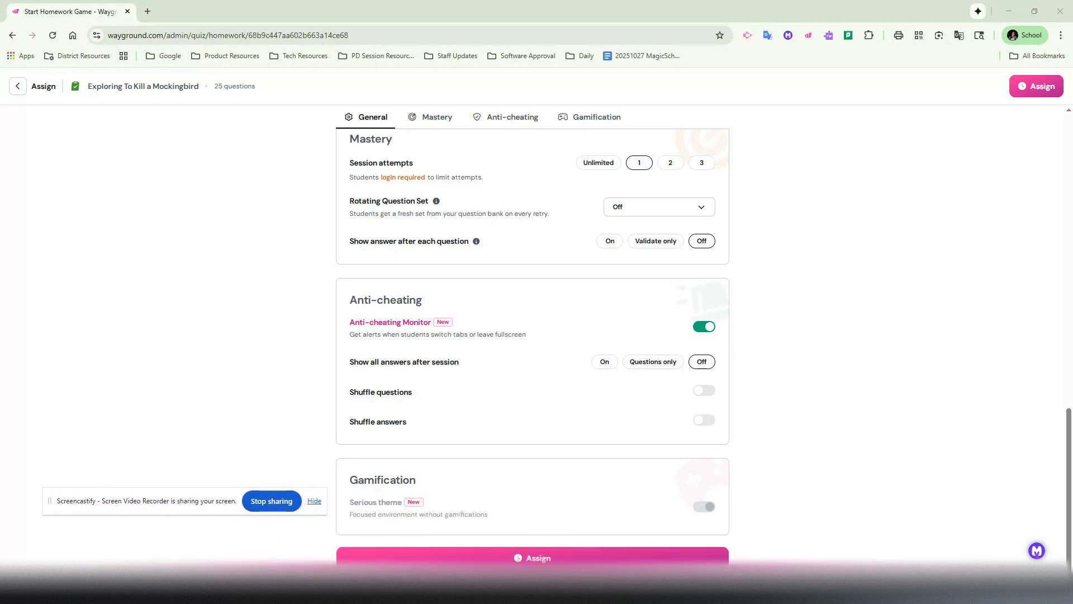
left_click(515, 558)
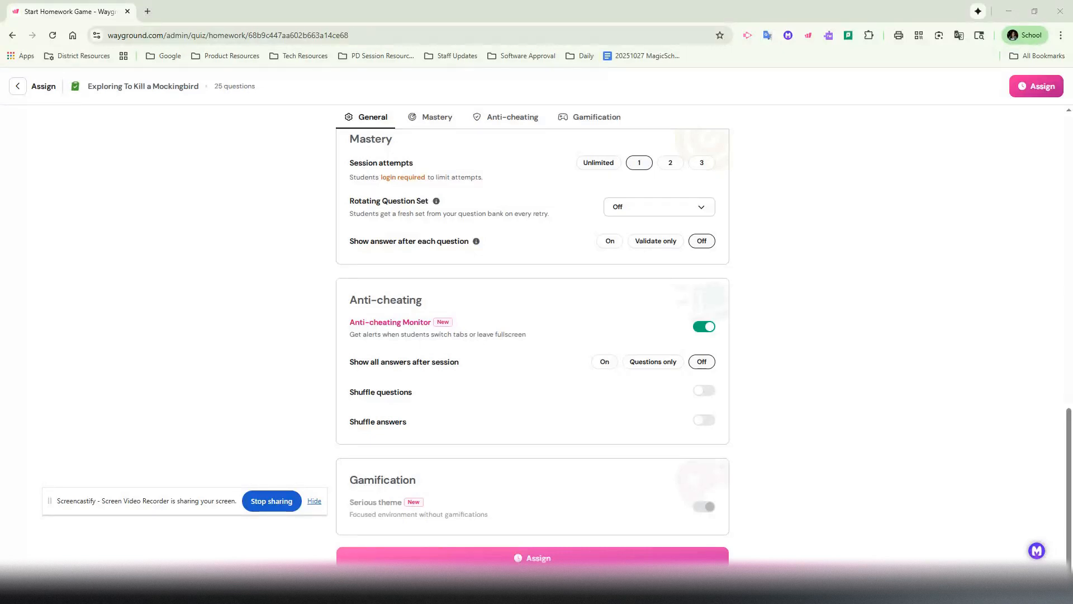
left_click(1049, 91)
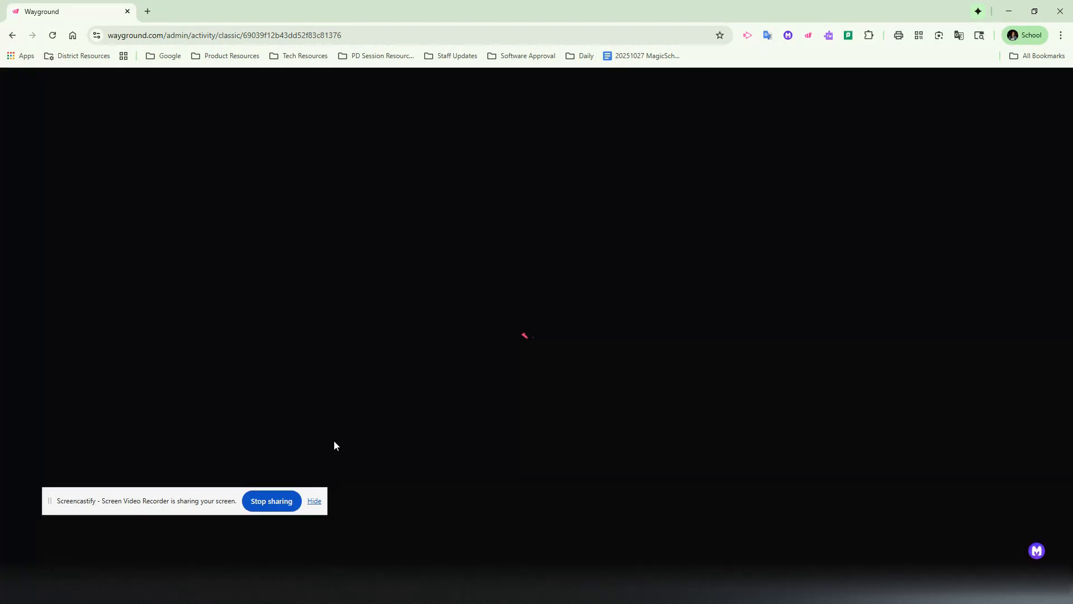
Hide the screen-sharing notice and dismiss the dialog for choosing a session view.
left_click_drag(178, 503, 461, 563)
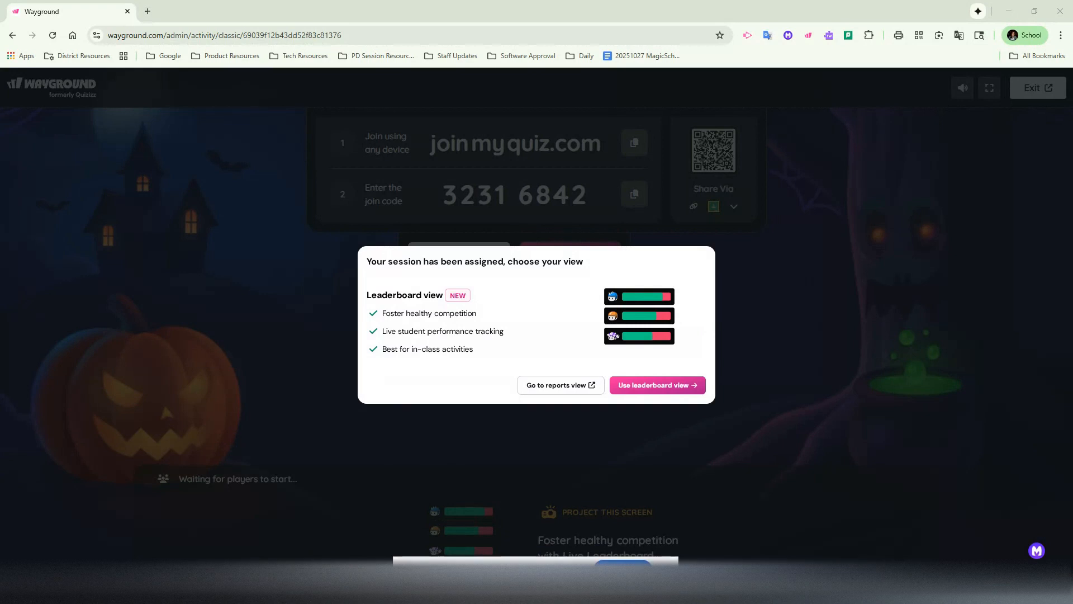
left_click(595, 562)
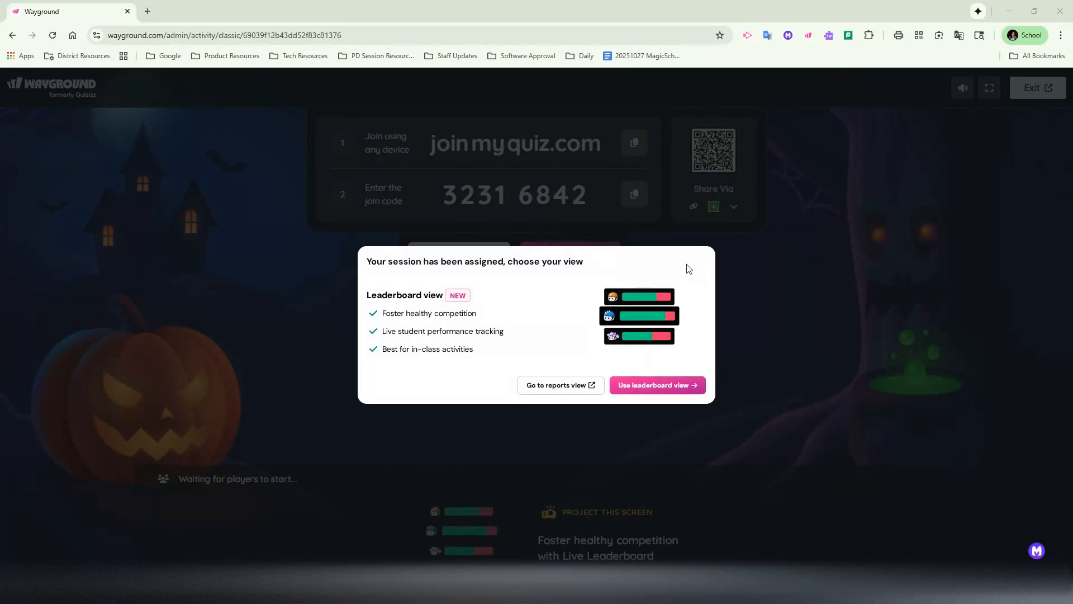
left_click(827, 312)
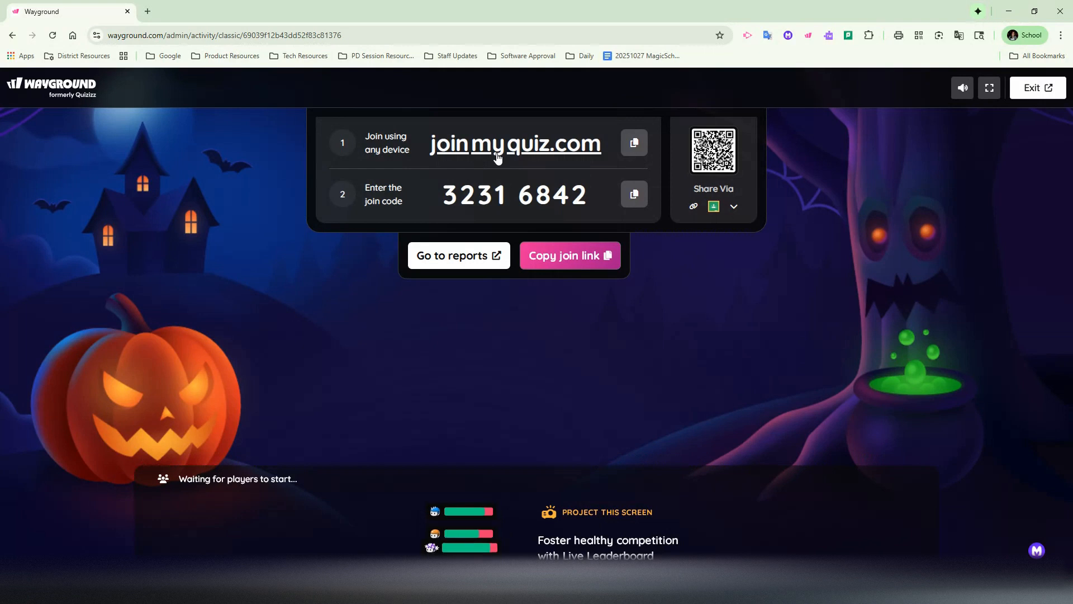
Copy the assigned session's join link and exit to its reports page.
left_click(693, 208)
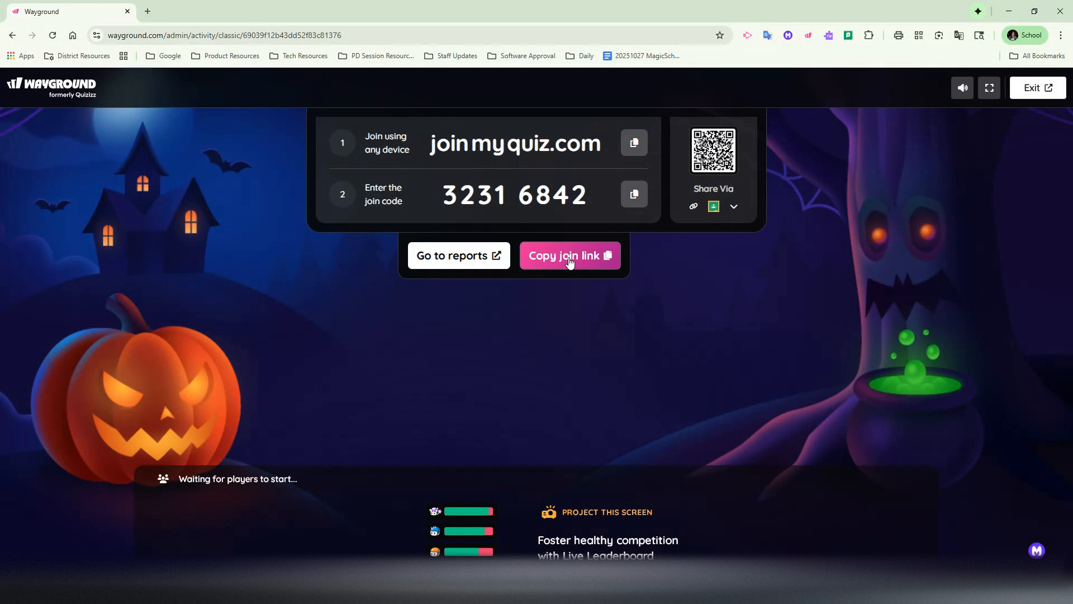
left_click(1041, 89)
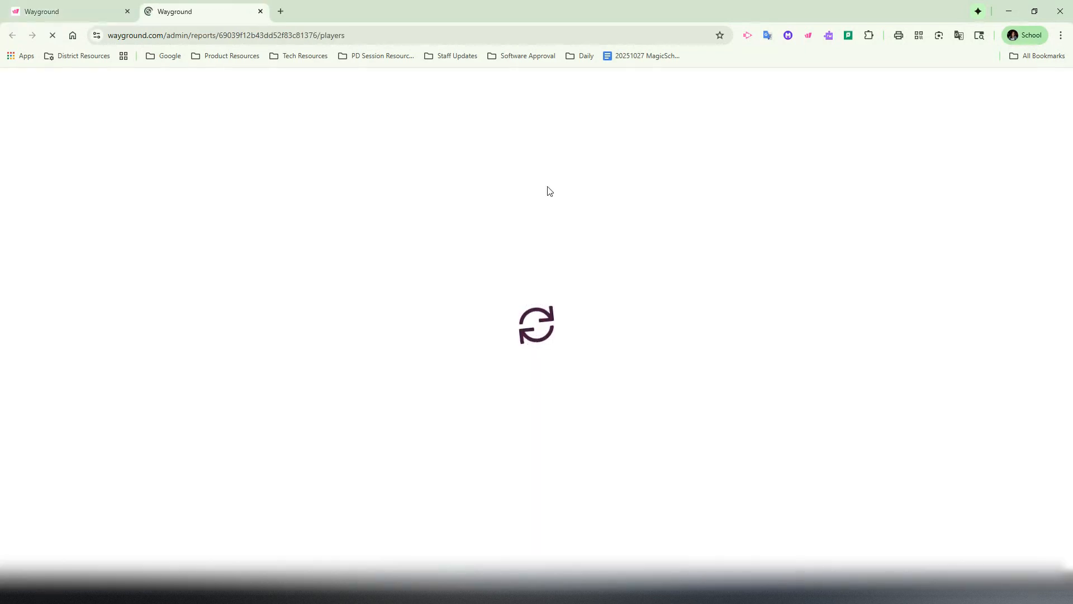